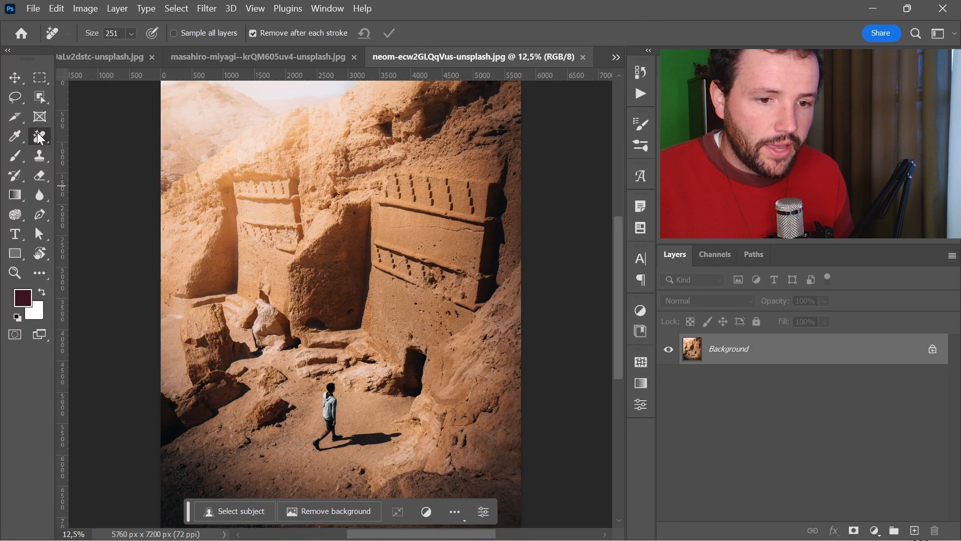
# Step: Paint over the walking person and their shadow in the desert photo with the Spot Healing Brush to remove them
pyautogui.rightClick(40, 133)
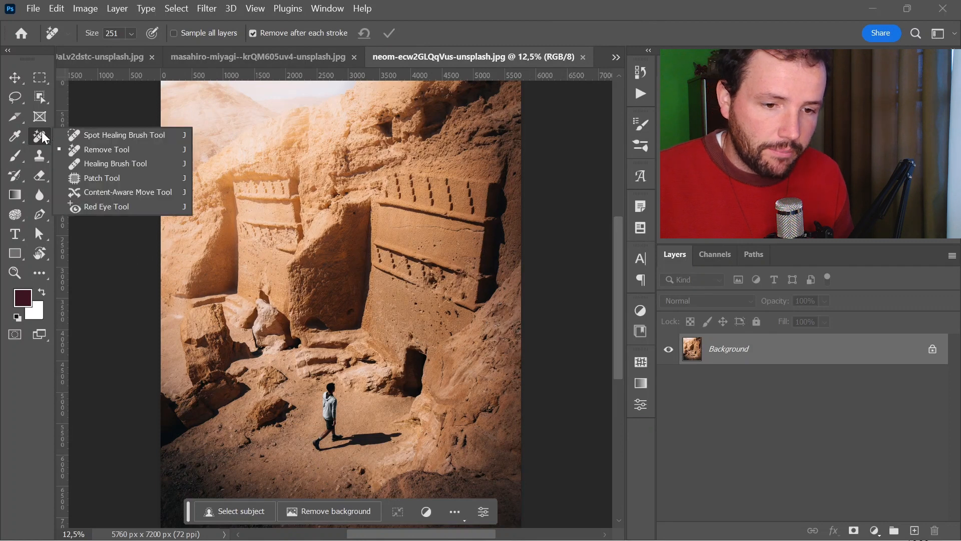
pyautogui.click(91, 134)
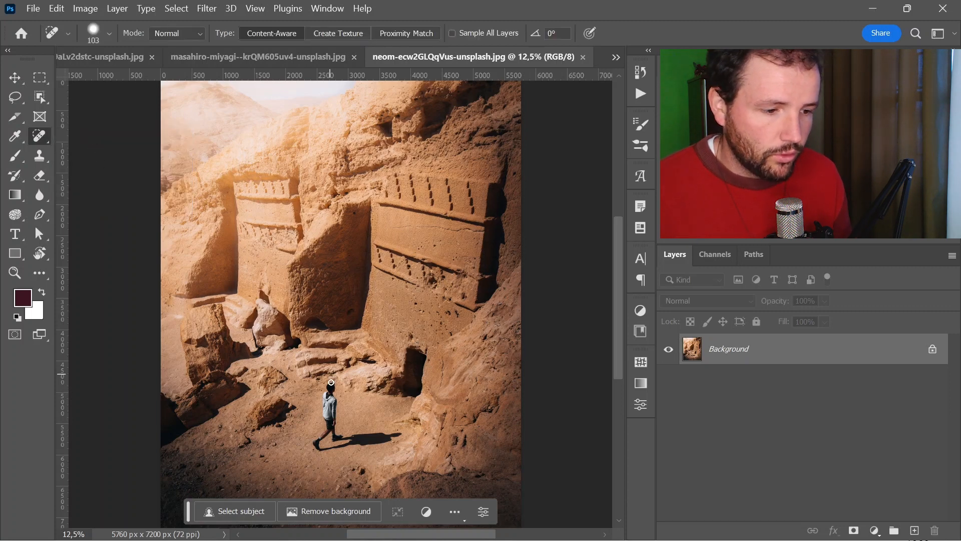
pyautogui.moveTo(336, 386)
pyautogui.mouseDown()
pyautogui.moveTo(355, 388)
pyautogui.moveTo(328, 395)
pyautogui.moveTo(323, 441)
pyautogui.moveTo(400, 436)
pyautogui.moveTo(364, 446)
pyautogui.moveTo(371, 423)
pyautogui.mouseUp()
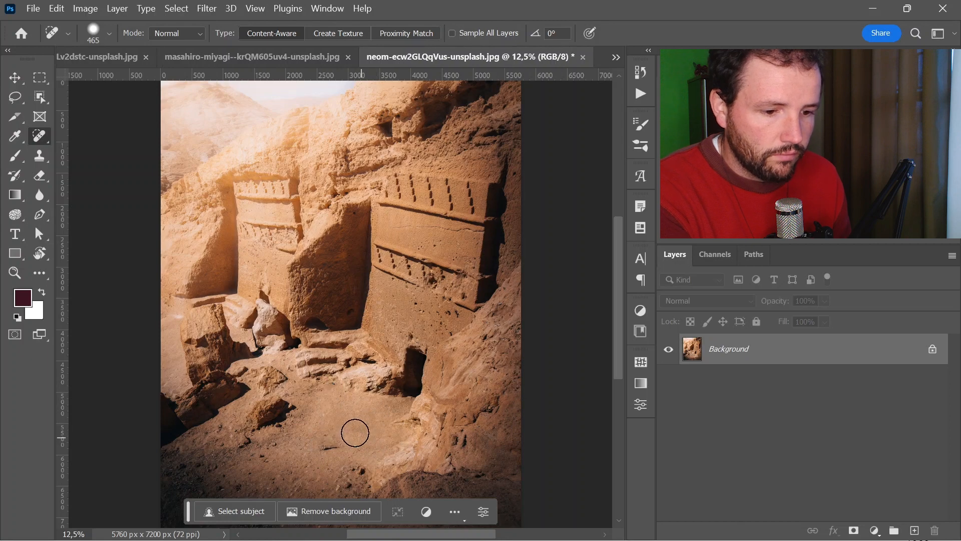
# Step: Heal the leftover shadow marks on the sandy ground where the person was walking
pyautogui.keyDown('ctrl'); pyautogui.click(356, 431); pyautogui.keyUp('ctrl')
pyautogui.keyDown('ctrl'); pyautogui.click(357, 431); pyautogui.keyUp('ctrl')
pyautogui.moveTo(357, 373); pyautogui.dragTo(365, 214)
pyautogui.keyDown('ctrl'); pyautogui.click(367, 275); pyautogui.keyUp('ctrl')
pyautogui.moveTo(274, 332)
pyautogui.mouseDown()
pyautogui.moveTo(307, 317)
pyautogui.moveTo(272, 326)
pyautogui.moveTo(300, 326)
pyautogui.mouseUp()
pyautogui.click(370, 322)
pyautogui.press('z')
pyautogui.keyDown('alt'); pyautogui.click(331, 273); pyautogui.keyUp('alt')
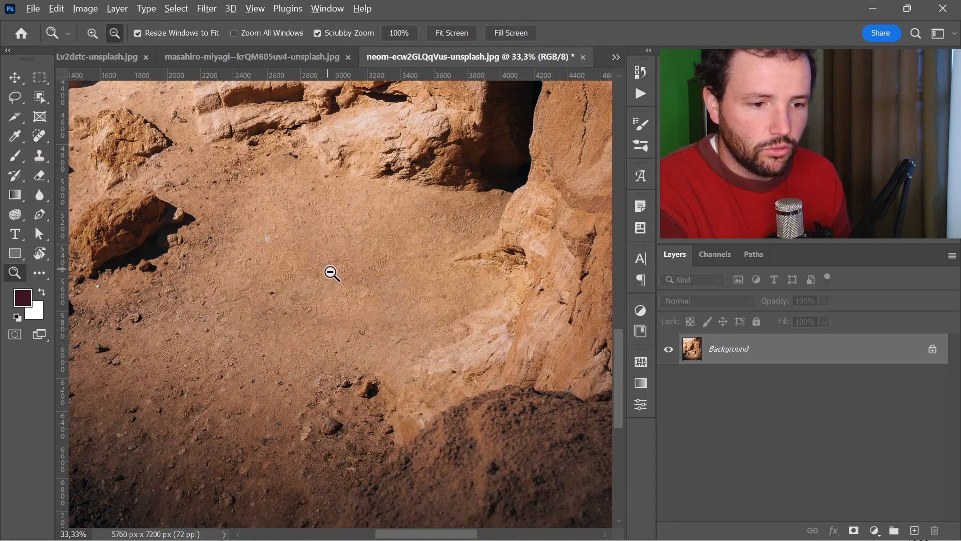
pyautogui.moveTo(330, 245); pyautogui.dragTo(345, 323)
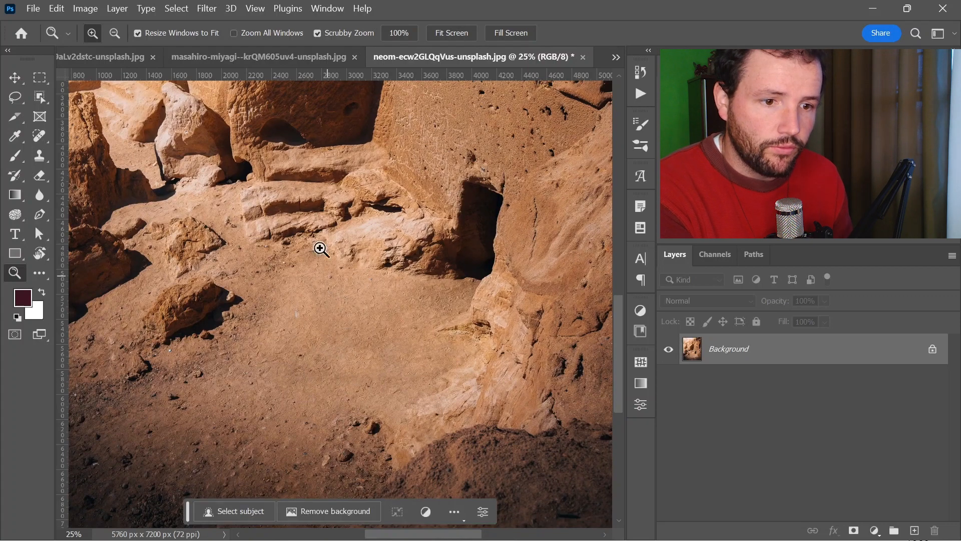
# Step: Switch to the theme-park statue photo and bring the woman in the pink dress into closer view
pyautogui.click(254, 56)
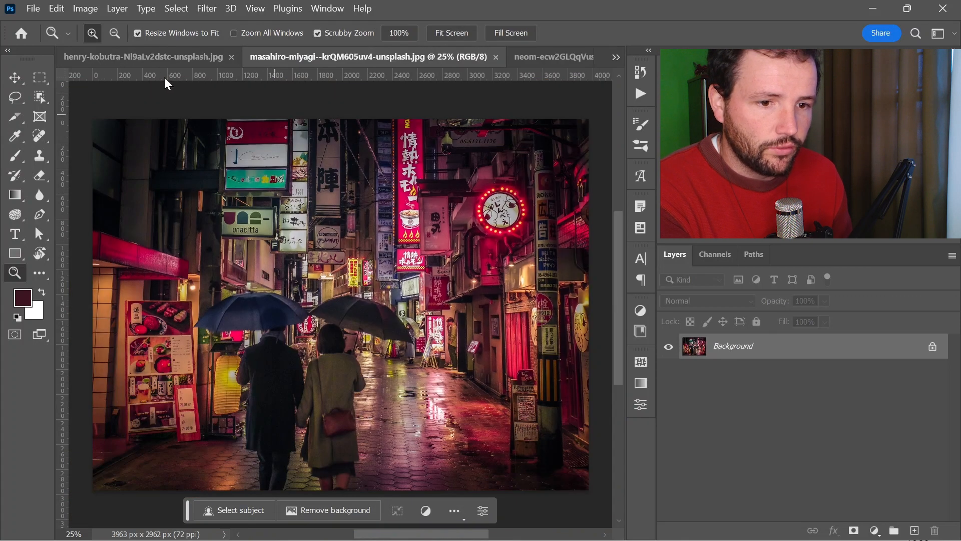
pyautogui.click(153, 59)
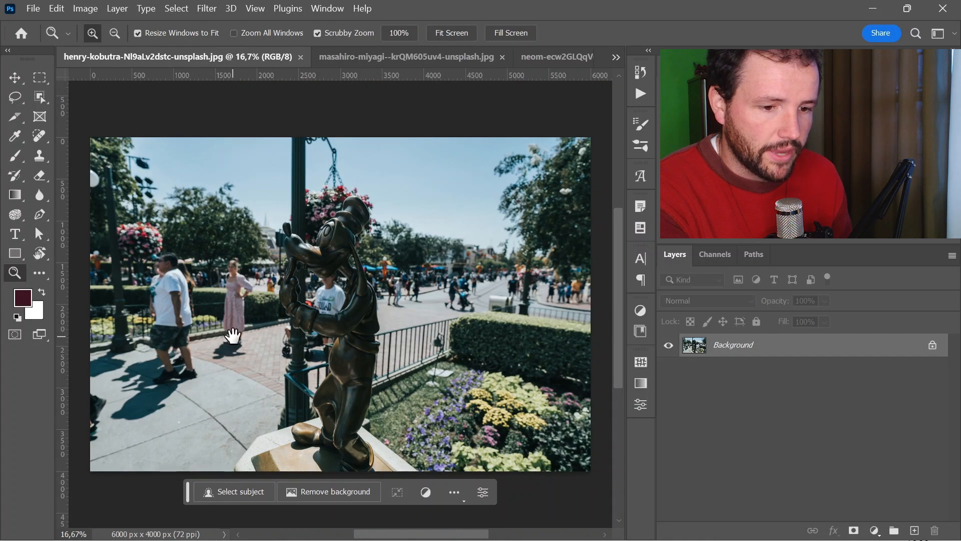
pyautogui.click(241, 307)
pyautogui.moveTo(262, 346); pyautogui.dragTo(347, 305)
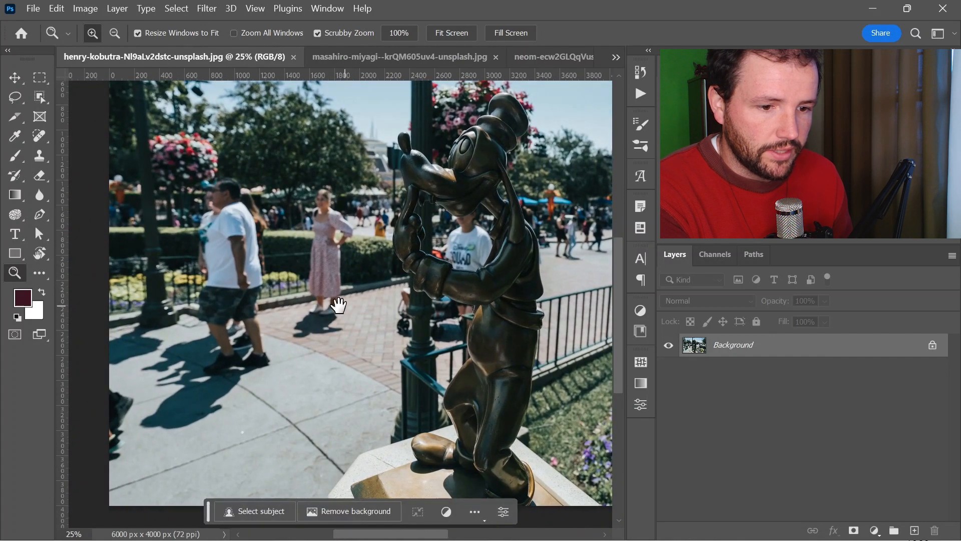
# Step: Try to remove the woman in the pink dress with a 465 px Spot Healing Brush, and undo the stroke
pyautogui.click(39, 135)
pyautogui.keyDown('alt'); pyautogui.rightClick(329, 219); pyautogui.keyUp('alt')
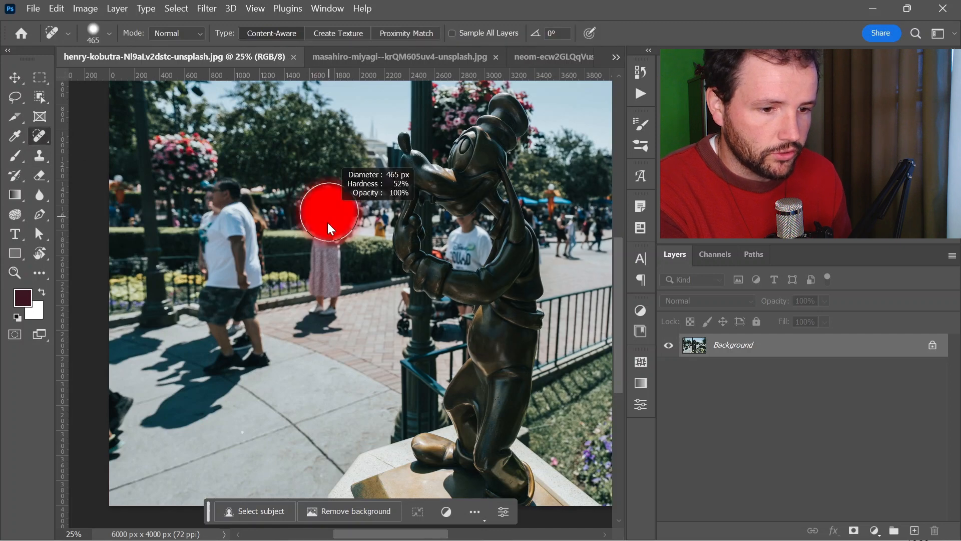
pyautogui.click(329, 213)
pyautogui.moveTo(330, 214)
pyautogui.mouseDown()
pyautogui.moveTo(341, 242)
pyautogui.moveTo(326, 222)
pyautogui.moveTo(319, 230)
pyautogui.moveTo(319, 323)
pyautogui.mouseUp()
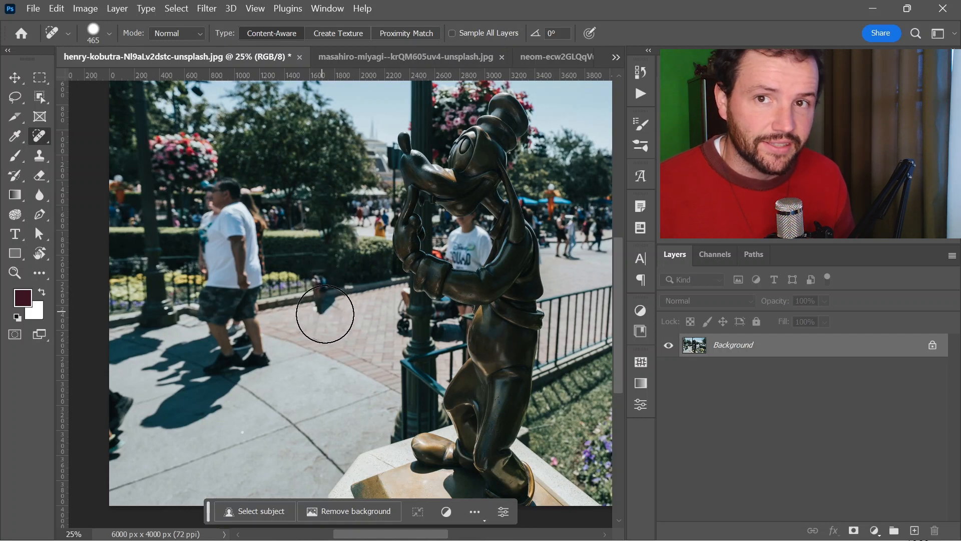
pyautogui.hotkey('ctrl', 'z')
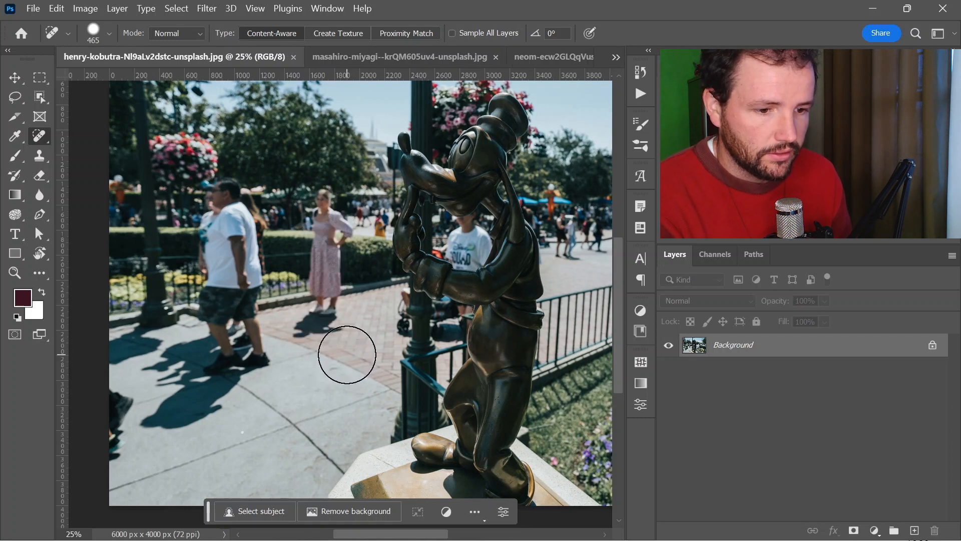
# Step: Remove the woman in the pink dress and her shadow with the Remove Tool at size 251
pyautogui.rightClick(41, 138)
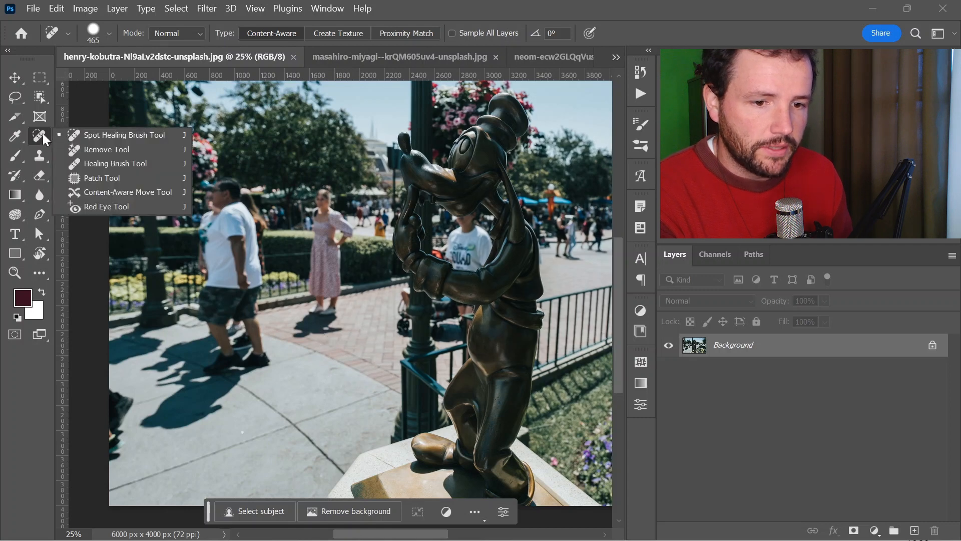
pyautogui.click(80, 149)
pyautogui.moveTo(317, 196)
pyautogui.mouseDown()
pyautogui.moveTo(319, 230)
pyautogui.moveTo(321, 218)
pyautogui.moveTo(345, 228)
pyautogui.moveTo(327, 247)
pyautogui.moveTo(333, 271)
pyautogui.moveTo(330, 257)
pyautogui.moveTo(317, 258)
pyautogui.moveTo(317, 309)
pyautogui.moveTo(304, 325)
pyautogui.moveTo(330, 323)
pyautogui.moveTo(332, 280)
pyautogui.moveTo(318, 327)
pyautogui.moveTo(339, 256)
pyautogui.mouseUp()
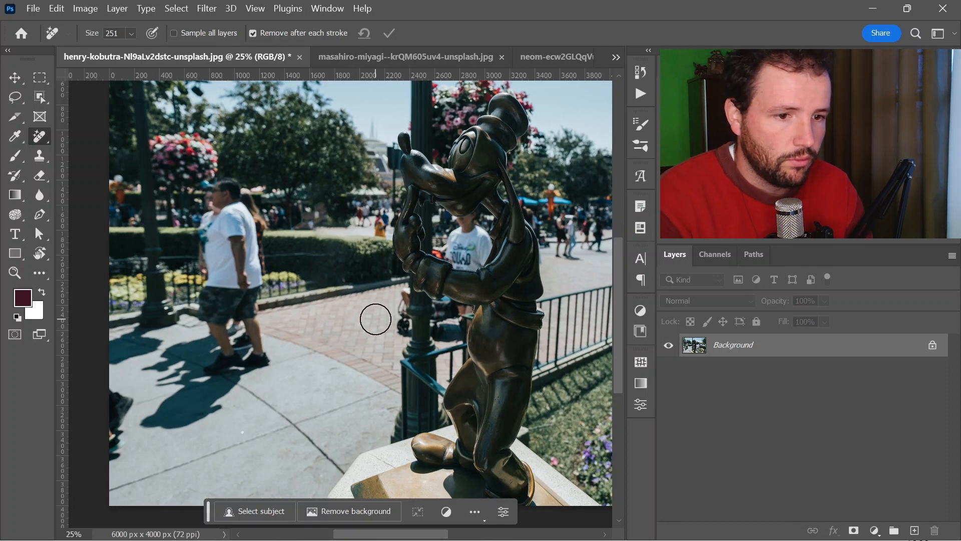
# Step: Examine the hedge, kerb and brick paving where the woman stood, and the people in the background beyond the statue
pyautogui.scroll(3, 375, 319)
pyautogui.scroll(1, 375, 318)
pyautogui.scroll(-2, 376, 319)
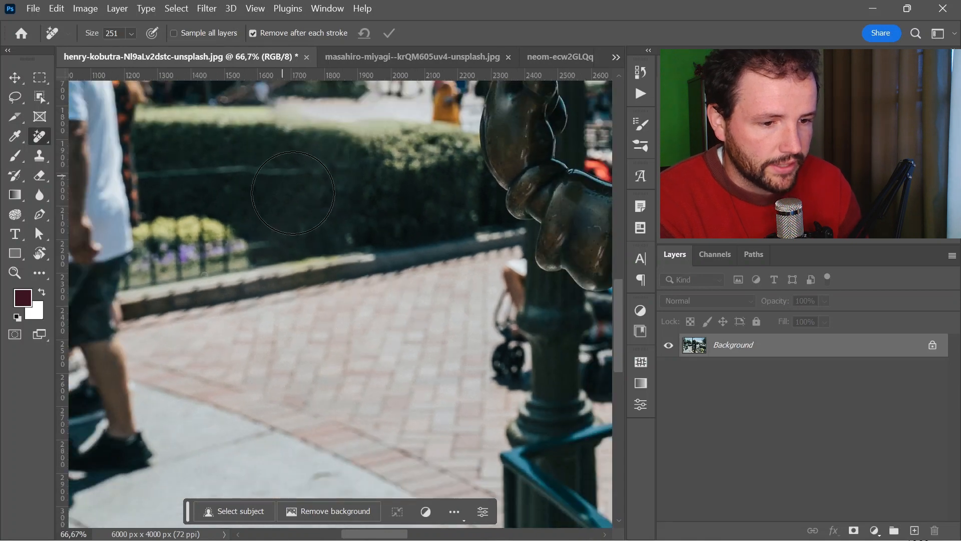
pyautogui.scroll(1, 322, 222)
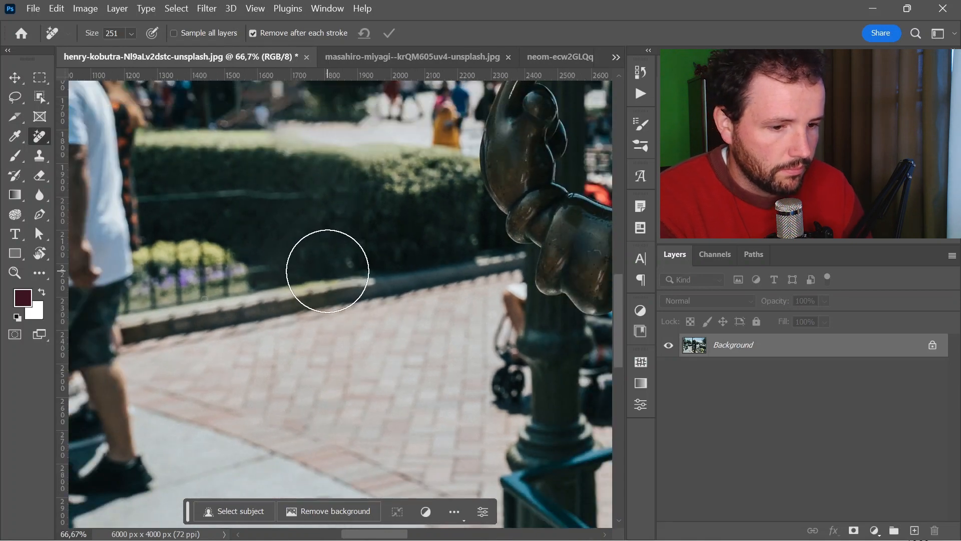
pyautogui.scroll(2, 328, 271)
pyautogui.scroll(-1, 327, 271)
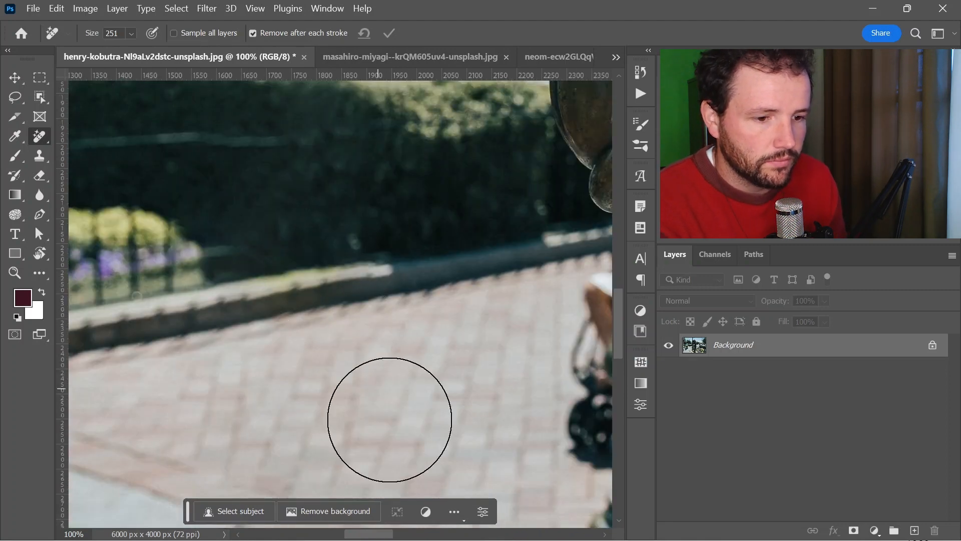
pyautogui.press('z')
pyautogui.keyDown('alt'); pyautogui.click(349, 288); pyautogui.keyUp('alt')
pyautogui.keyDown('alt'); pyautogui.click(349, 288); pyautogui.keyUp('alt')
pyautogui.keyDown('alt'); pyautogui.click(354, 285); pyautogui.keyUp('alt')
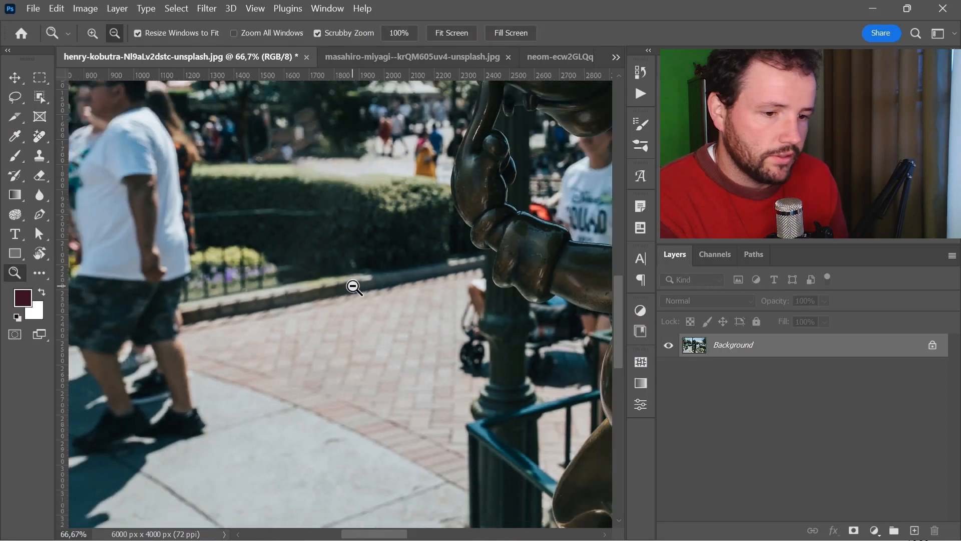
pyautogui.keyDown('alt'); pyautogui.click(357, 286); pyautogui.keyUp('alt')
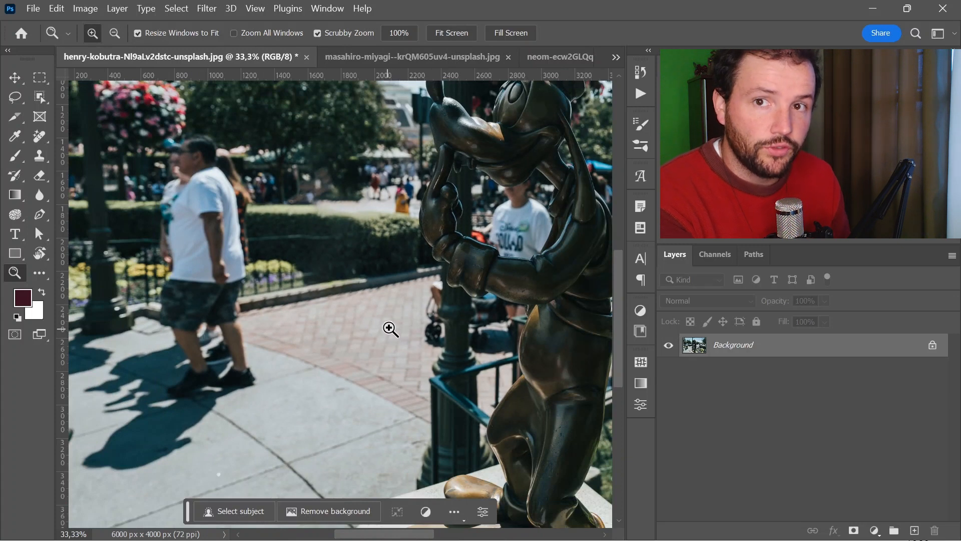
pyautogui.moveTo(418, 306); pyautogui.dragTo(326, 322)
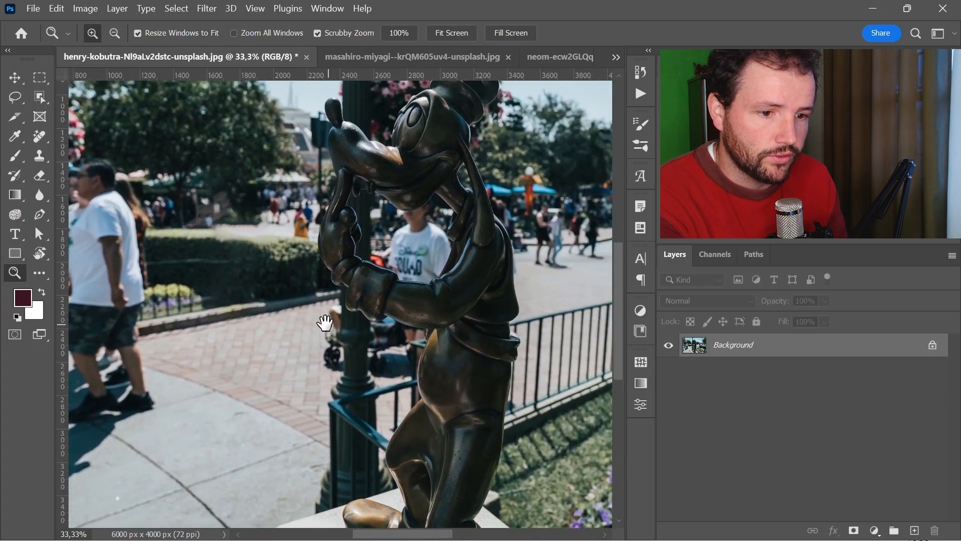
pyautogui.moveTo(356, 285); pyautogui.dragTo(201, 298)
pyautogui.moveTo(413, 282); pyautogui.dragTo(315, 271)
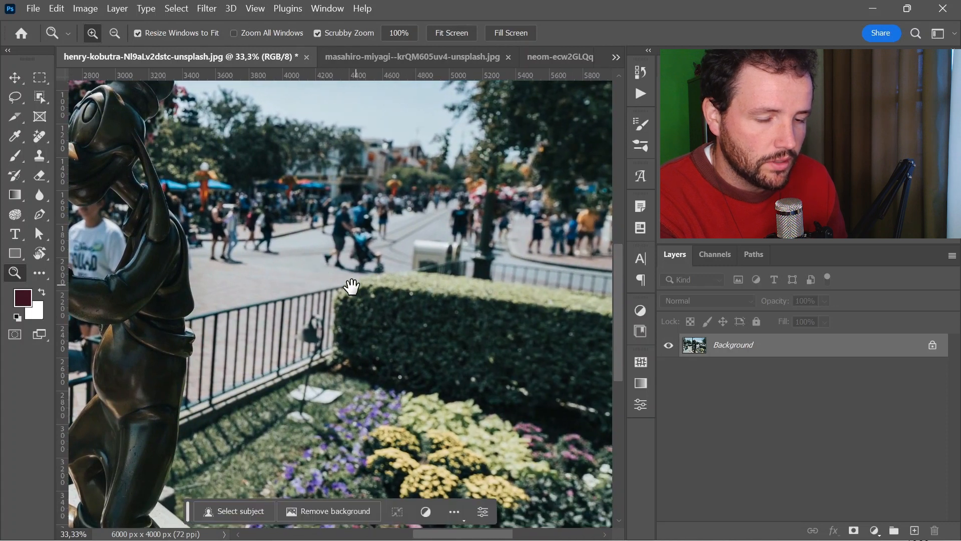
pyautogui.press('j')
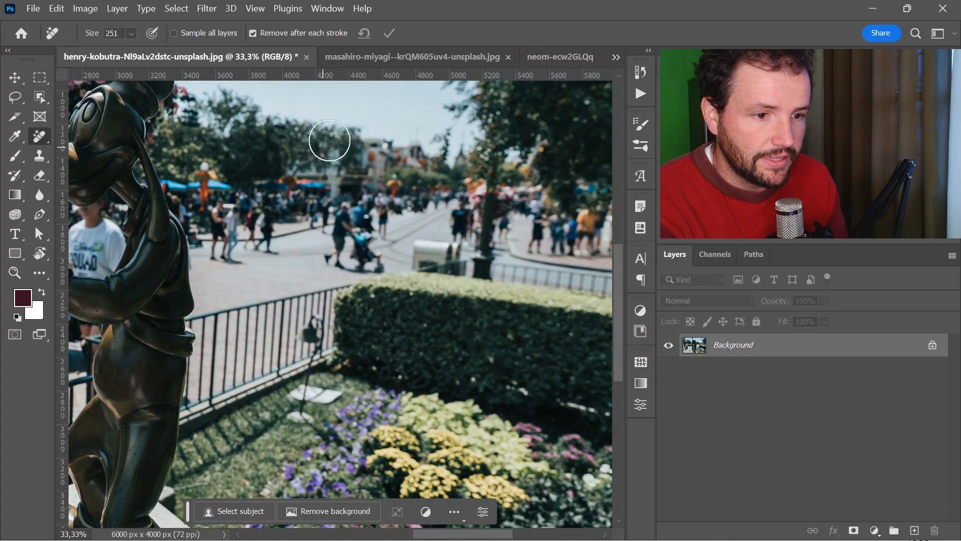
pyautogui.moveTo(467, 223); pyautogui.dragTo(393, 190)
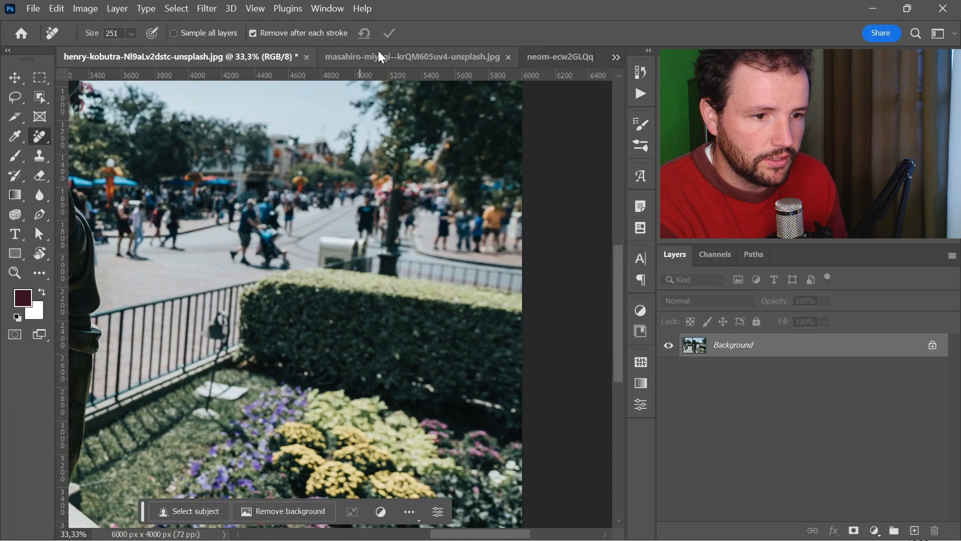
# Step: In the neon street photo, paint the Remove Tool over the couple and their umbrellas with Remove after each stroke turned off
pyautogui.click(381, 57)
pyautogui.moveTo(357, 348); pyautogui.dragTo(388, 266)
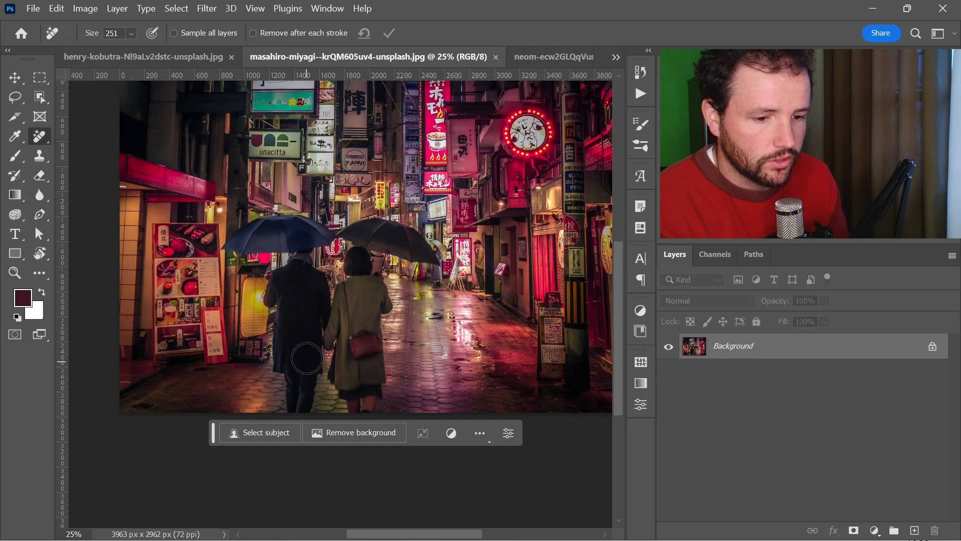
pyautogui.moveTo(305, 358)
pyautogui.mouseDown()
pyautogui.moveTo(298, 406)
pyautogui.moveTo(307, 346)
pyautogui.moveTo(307, 358)
pyautogui.moveTo(284, 367)
pyautogui.moveTo(290, 316)
pyautogui.moveTo(300, 330)
pyautogui.moveTo(291, 285)
pyautogui.moveTo(274, 300)
pyautogui.moveTo(287, 277)
pyautogui.moveTo(295, 273)
pyautogui.moveTo(312, 316)
pyautogui.moveTo(302, 290)
pyautogui.moveTo(332, 316)
pyautogui.moveTo(362, 289)
pyautogui.moveTo(373, 296)
pyautogui.moveTo(338, 337)
pyautogui.moveTo(351, 342)
pyautogui.moveTo(342, 379)
pyautogui.moveTo(361, 401)
pyautogui.moveTo(369, 389)
pyautogui.moveTo(367, 293)
pyautogui.moveTo(379, 304)
pyautogui.moveTo(371, 264)
pyautogui.moveTo(359, 262)
pyautogui.moveTo(355, 276)
pyautogui.moveTo(352, 242)
pyautogui.moveTo(389, 233)
pyautogui.moveTo(407, 243)
pyautogui.moveTo(393, 248)
pyautogui.moveTo(416, 246)
pyautogui.mouseUp()
pyautogui.moveTo(310, 248)
pyautogui.mouseDown()
pyautogui.moveTo(296, 251)
pyautogui.moveTo(311, 229)
pyautogui.moveTo(279, 225)
pyautogui.moveTo(237, 245)
pyautogui.moveTo(279, 242)
pyautogui.moveTo(249, 242)
pyautogui.mouseUp()
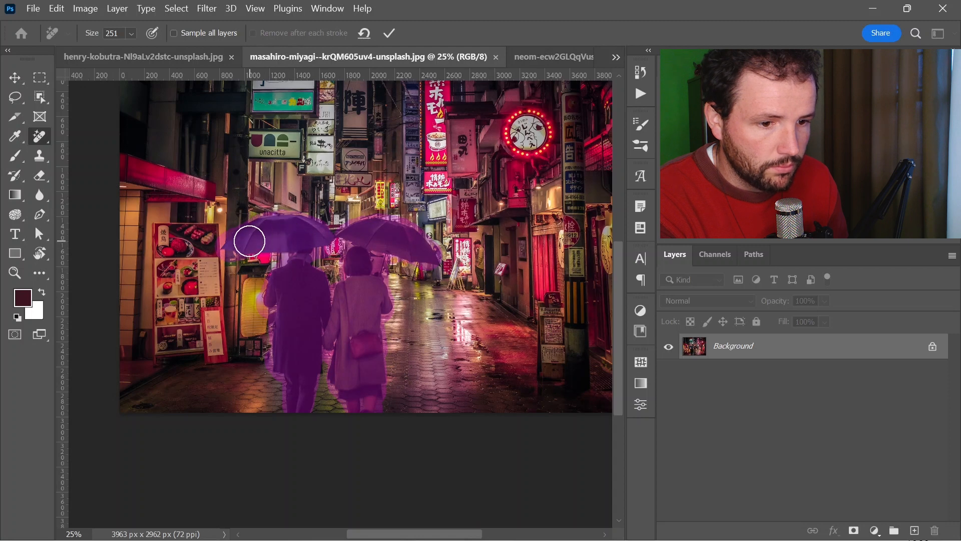
# Step: Cover the remaining gaps on the umbrellas and around the couple with the Remove Tool, and apply the removal
pyautogui.moveTo(436, 260); pyautogui.dragTo(394, 261)
pyautogui.moveTo(349, 236)
pyautogui.mouseDown()
pyautogui.moveTo(356, 269)
pyautogui.moveTo(305, 317)
pyautogui.moveTo(304, 337)
pyautogui.moveTo(301, 315)
pyautogui.moveTo(299, 332)
pyautogui.moveTo(330, 347)
pyautogui.moveTo(322, 371)
pyautogui.moveTo(290, 381)
pyautogui.moveTo(289, 265)
pyautogui.mouseUp()
pyautogui.moveTo(349, 289)
pyautogui.mouseDown()
pyautogui.moveTo(322, 237)
pyautogui.moveTo(284, 224)
pyautogui.moveTo(346, 301)
pyautogui.moveTo(338, 282)
pyautogui.mouseUp()
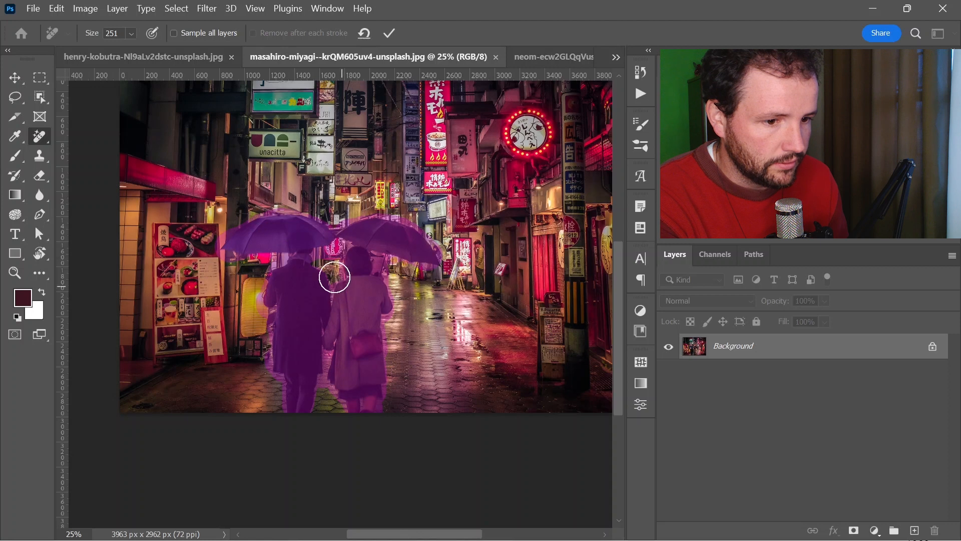
pyautogui.moveTo(378, 240)
pyautogui.mouseDown()
pyautogui.moveTo(300, 393)
pyautogui.moveTo(302, 424)
pyautogui.moveTo(301, 389)
pyautogui.moveTo(369, 397)
pyautogui.moveTo(359, 416)
pyautogui.moveTo(341, 282)
pyautogui.mouseUp()
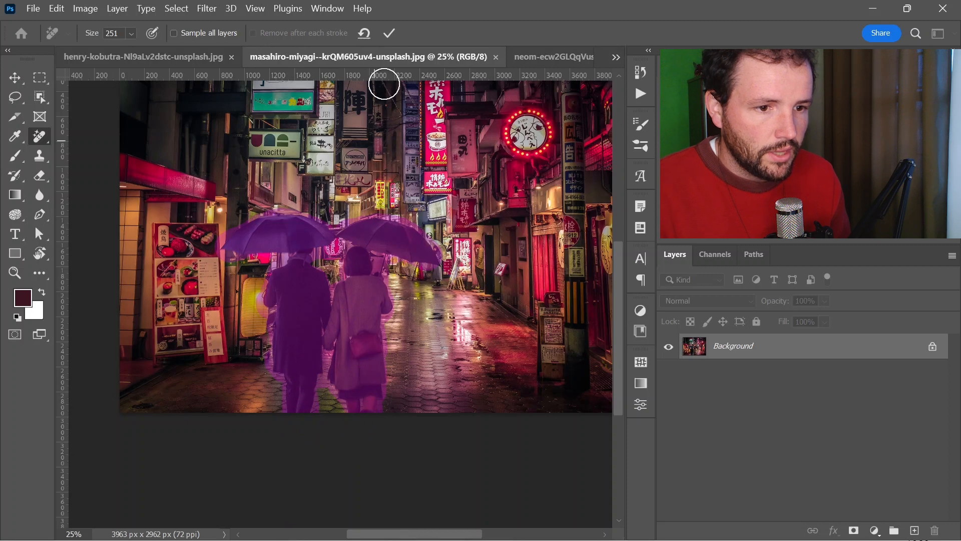
pyautogui.click(386, 34)
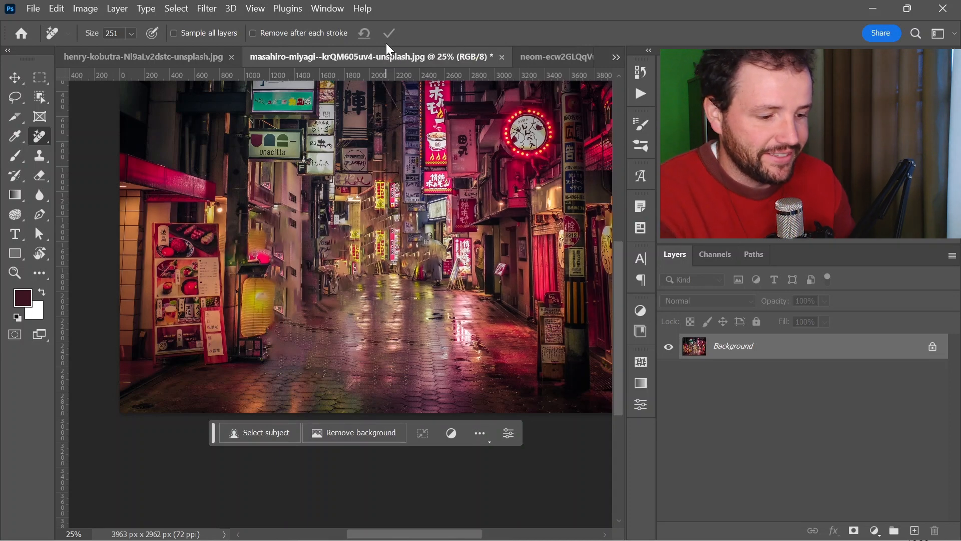
# Step: Inspect the repaired street closely and compare the photo before and after the removal using its history states
pyautogui.hotkey('ctrl', '+')
pyautogui.hotkey('ctrl', '+')
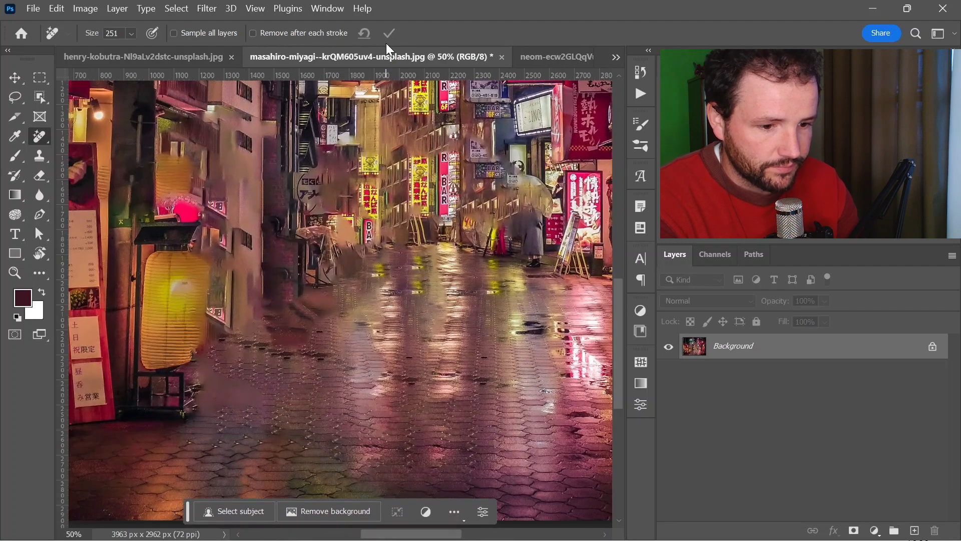
pyautogui.hotkey('ctrl', '+')
pyautogui.hotkey('ctrl', '-')
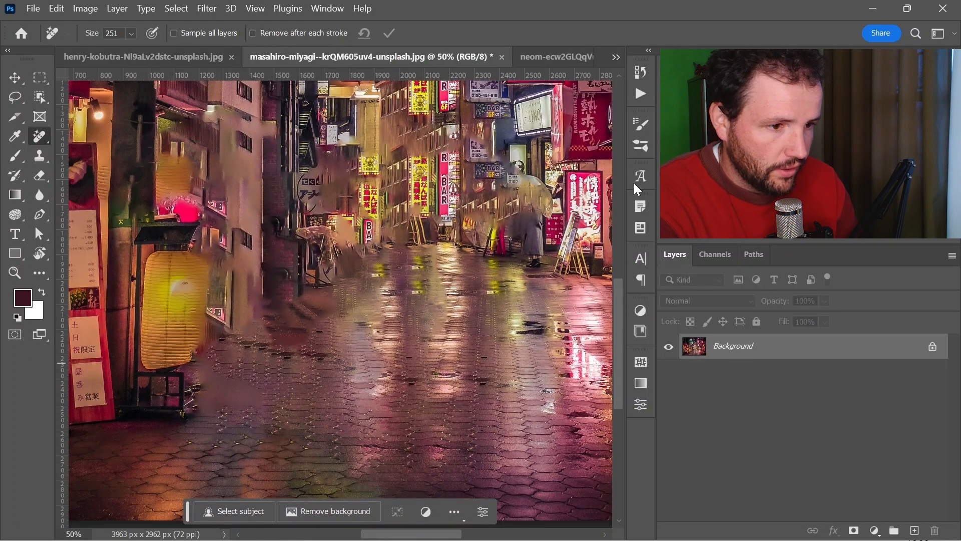
pyautogui.click(648, 74)
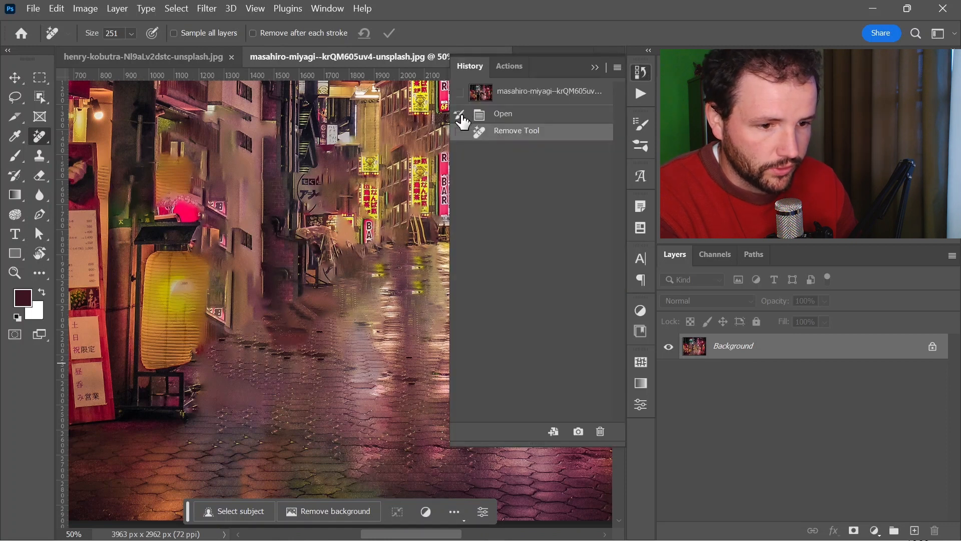
pyautogui.click(518, 118)
pyautogui.click(512, 132)
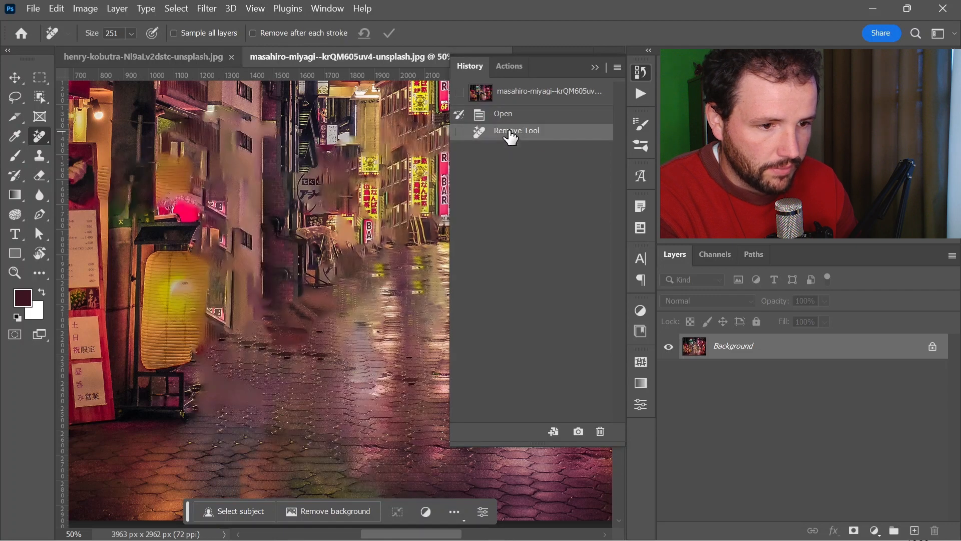
pyautogui.click(510, 118)
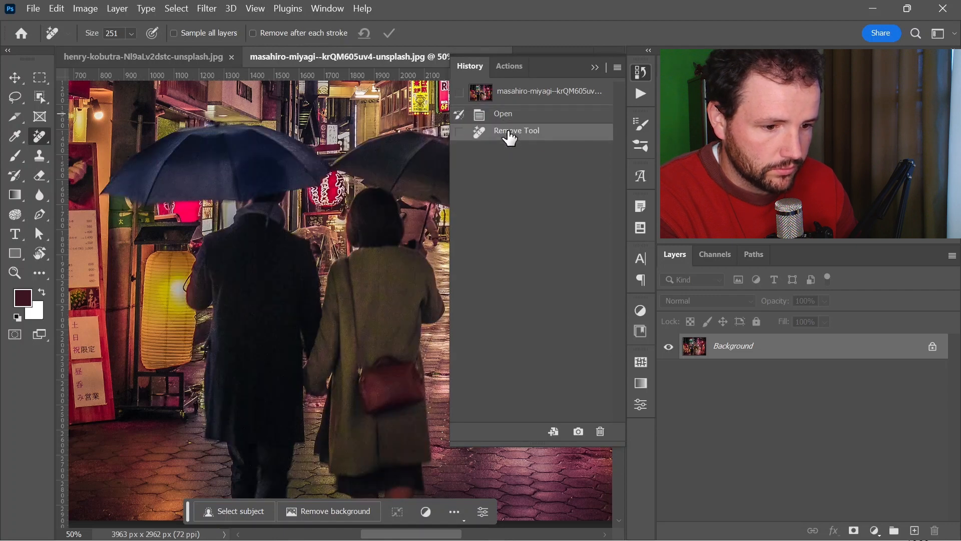
pyautogui.click(510, 133)
pyautogui.hotkey('ctrl', '-')
pyautogui.hotkey('ctrl', '-')
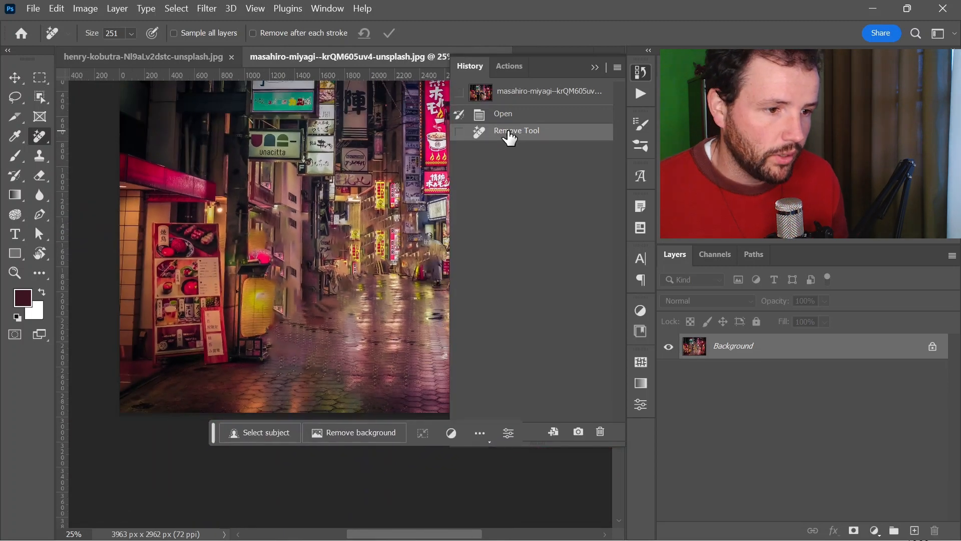
pyautogui.click(640, 72)
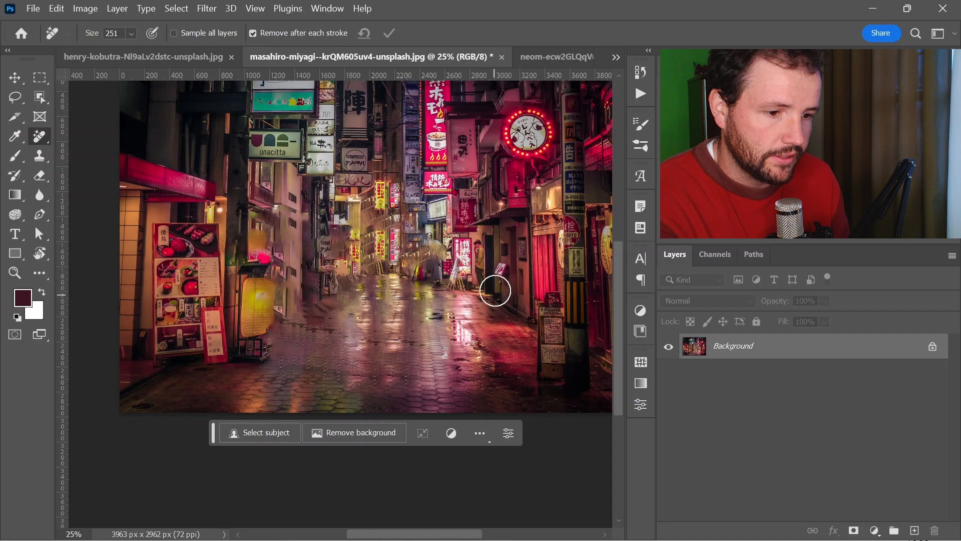
# Step: Paint the Remove Tool at brush size 99 over the man standing beside the doorway, from his head down to his feet, to remove him
pyautogui.keyDown('ctrl'); pyautogui.click(486, 271); pyautogui.keyUp('ctrl')
pyautogui.keyDown('ctrl'); pyautogui.click(485, 269); pyautogui.keyUp('ctrl')
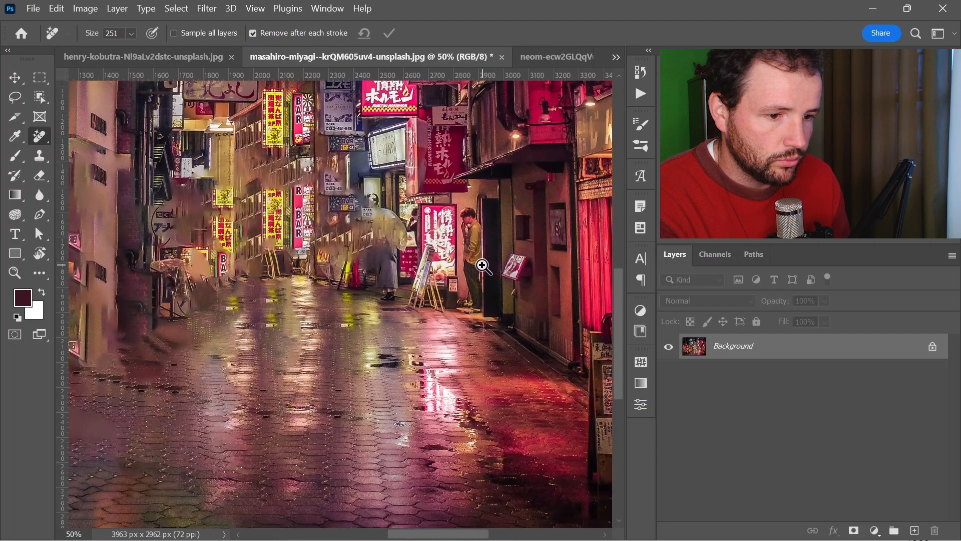
pyautogui.keyDown('ctrl'); pyautogui.click(483, 264); pyautogui.keyUp('ctrl')
pyautogui.moveTo(470, 206)
pyautogui.mouseDown()
pyautogui.moveTo(444, 209)
pyautogui.moveTo(458, 203)
pyautogui.mouseUp()
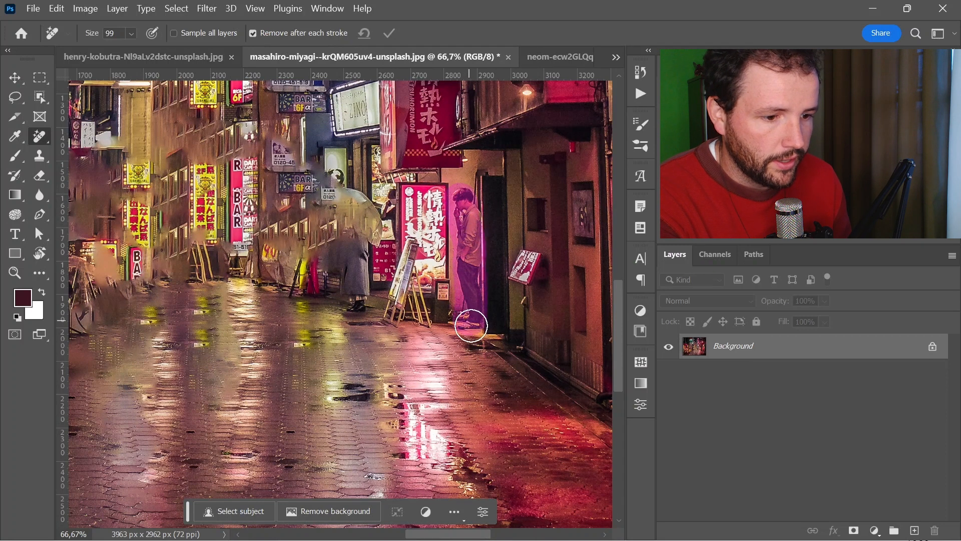
pyautogui.moveTo(467, 324); pyautogui.dragTo(493, 342)
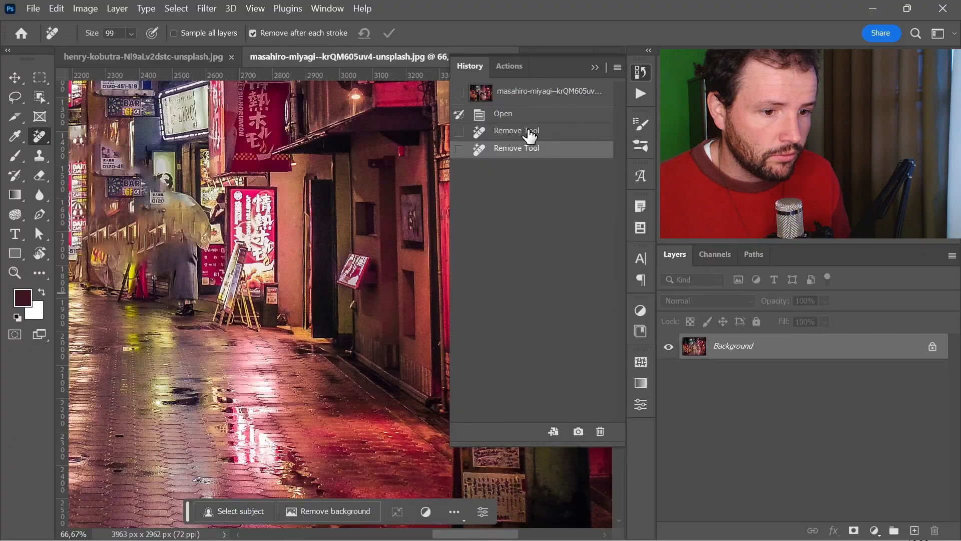
# Step: Compare the doorway area before and after the man's removal by switching between the last two Remove Tool history states
pyautogui.click(530, 134)
pyautogui.click(531, 148)
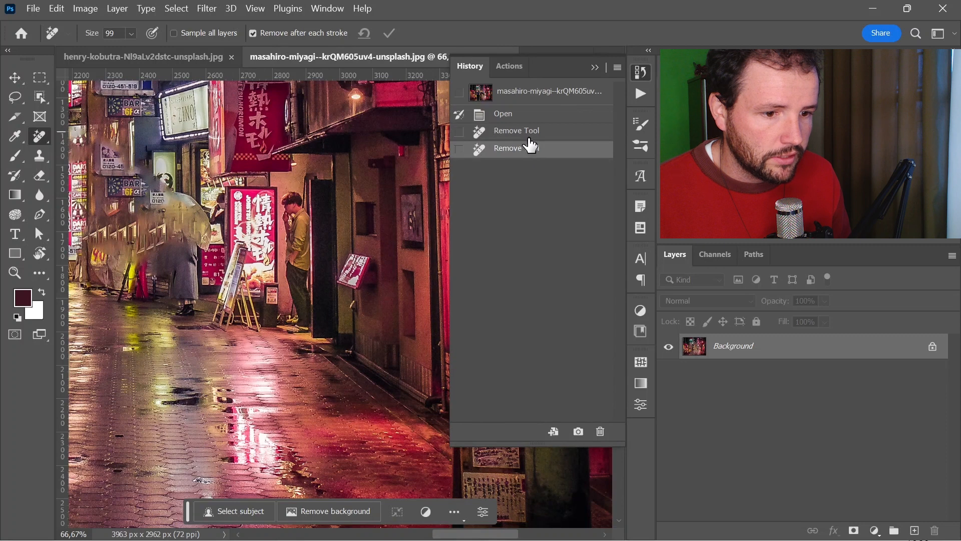
pyautogui.click(531, 133)
pyautogui.click(525, 146)
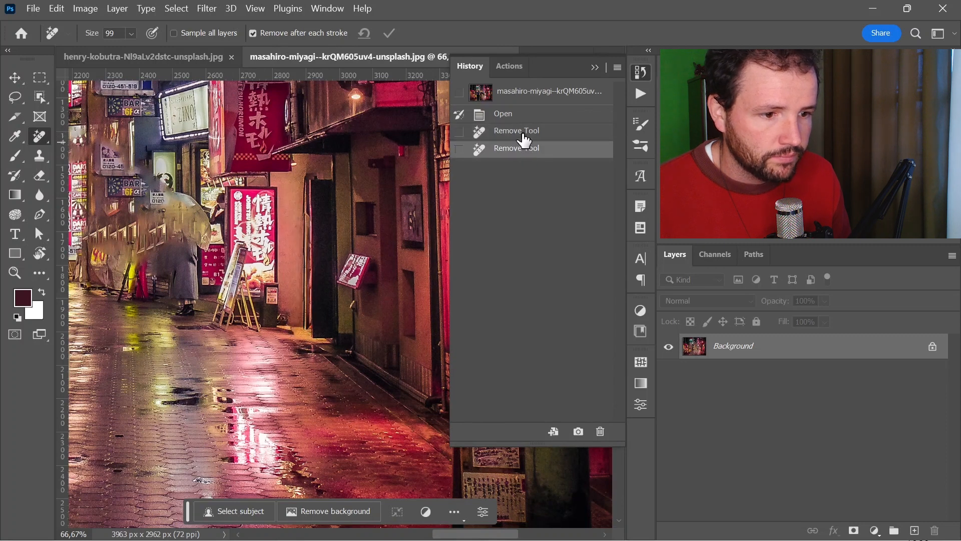
pyautogui.click(520, 135)
pyautogui.click(525, 149)
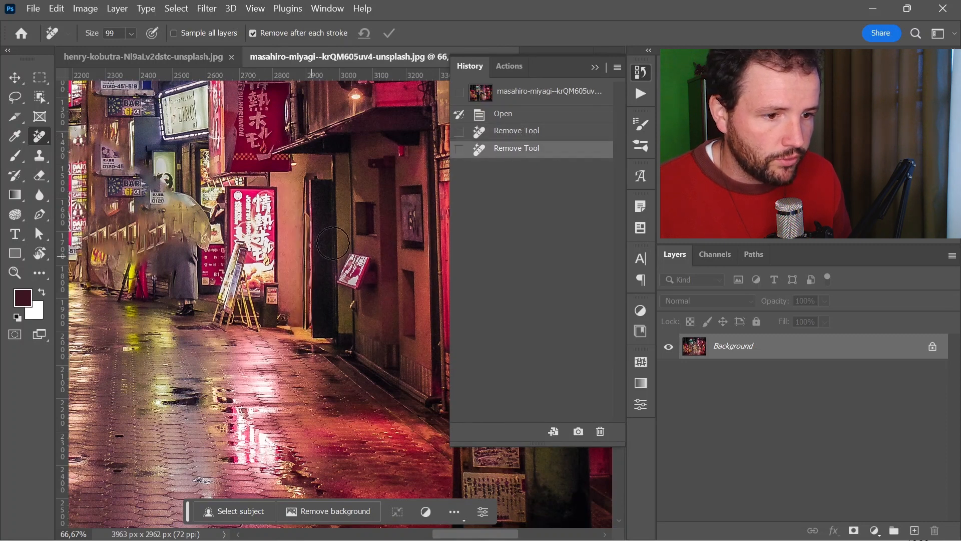
pyautogui.click(506, 134)
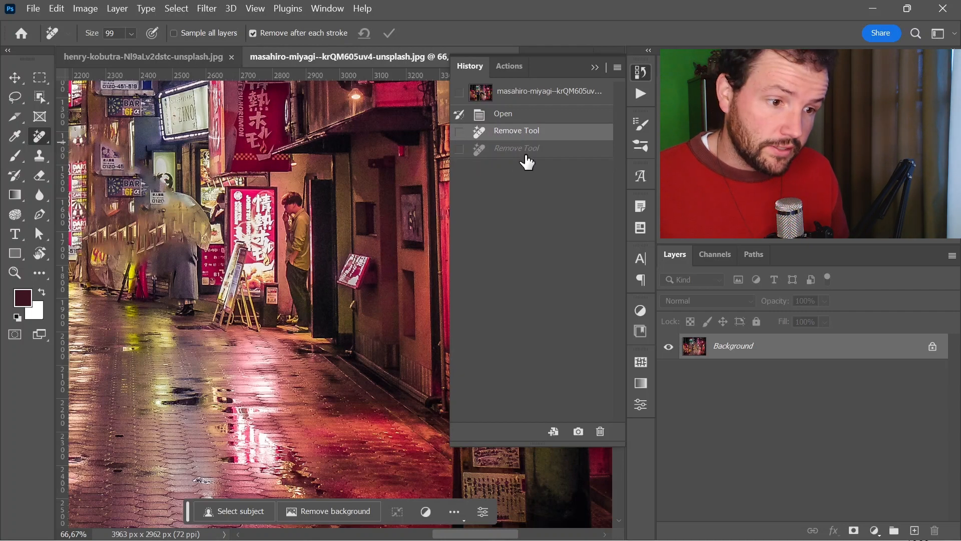
pyautogui.click(527, 152)
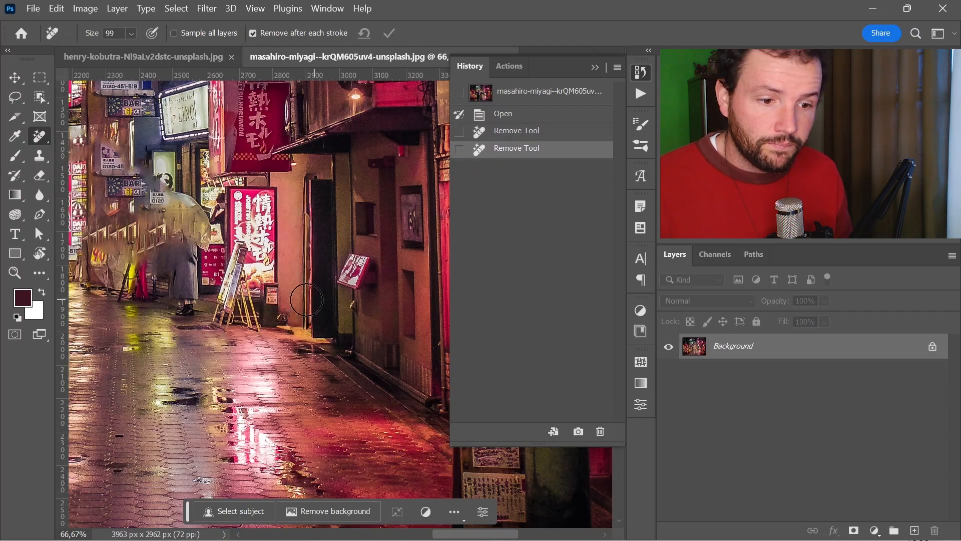
# Step: Inspect the repaired wall and door edge where the man stood at 100% and 66.67% magnification
pyautogui.moveTo(294, 238); pyautogui.dragTo(305, 230)
pyautogui.press('z')
pyautogui.keyDown('alt'); pyautogui.click(300, 261); pyautogui.keyUp('alt')
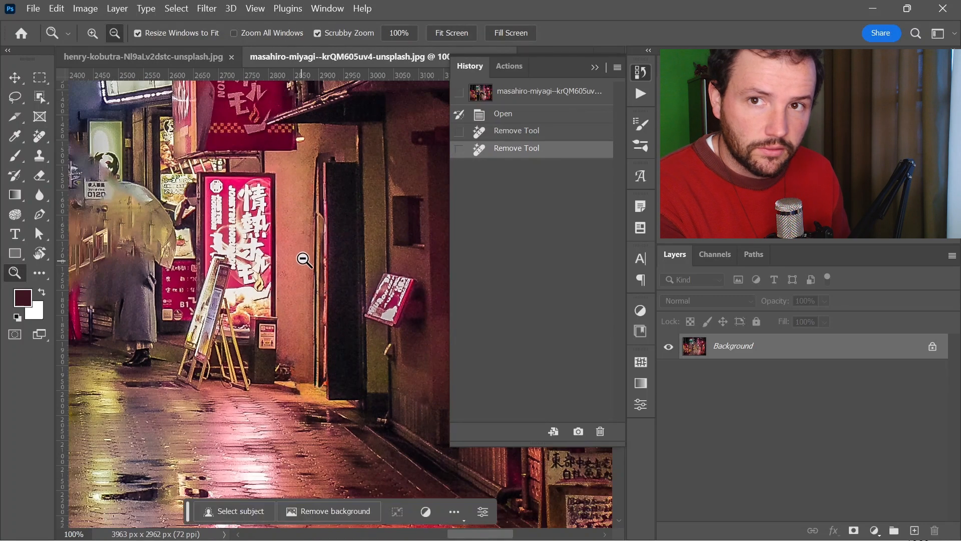
pyautogui.keyDown('alt'); pyautogui.click(302, 261); pyautogui.keyUp('alt')
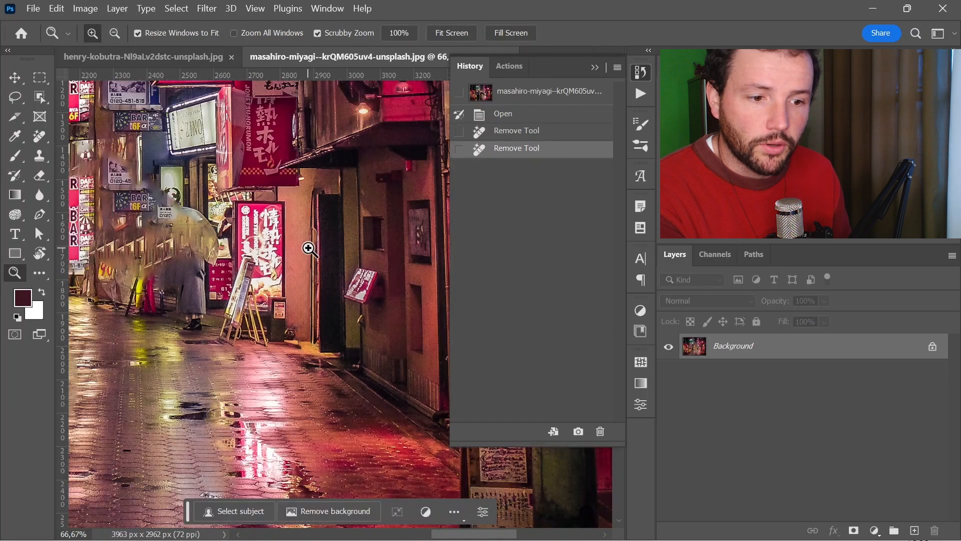
pyautogui.click(309, 247)
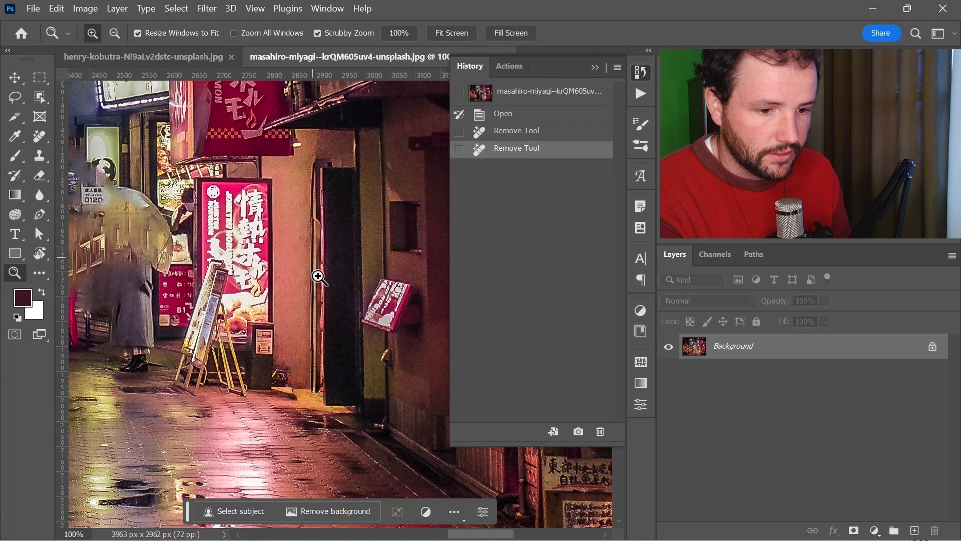